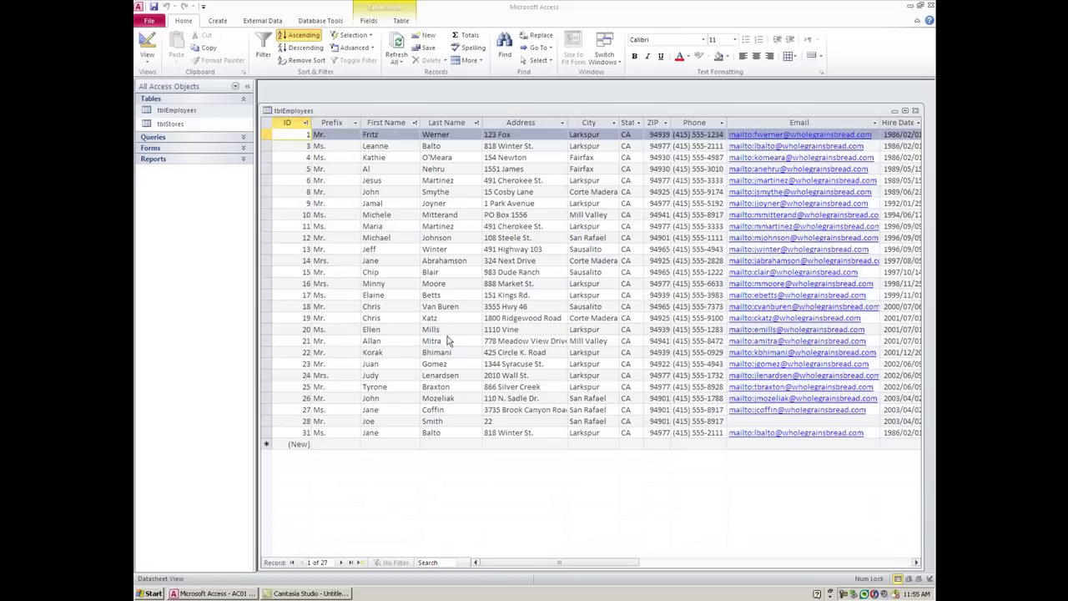
- Start a new record in tblEmployees with the prefix Mr. and the employee's first and last name
mouse_move(505, 562)
left_mouse_down()
mouse_move(665, 559)
mouse_move(499, 561)
left_mouse_up()
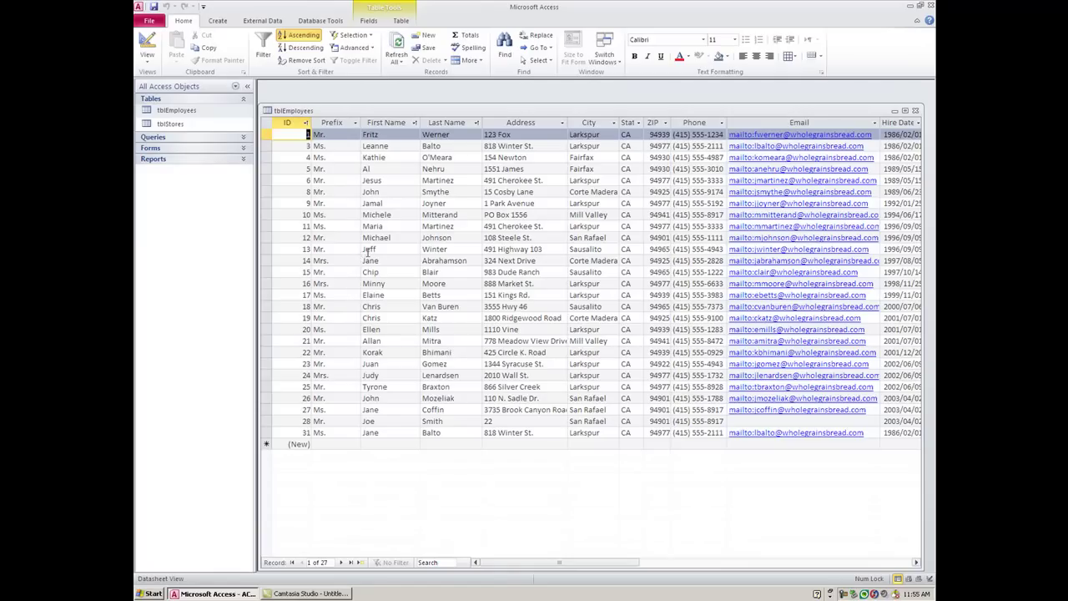
left_click(307, 444)
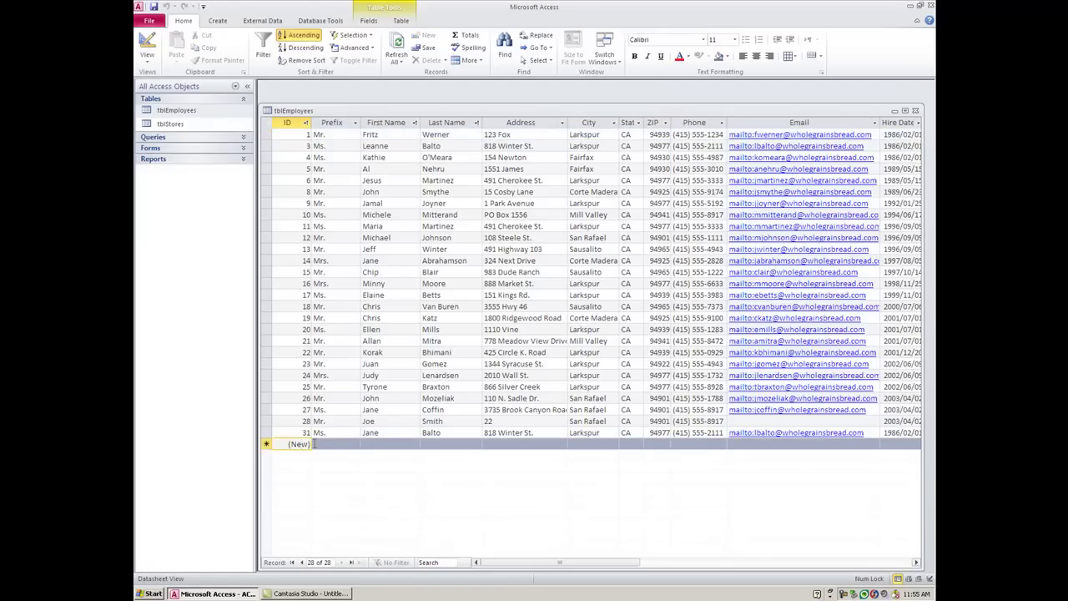
left_click(315, 444)
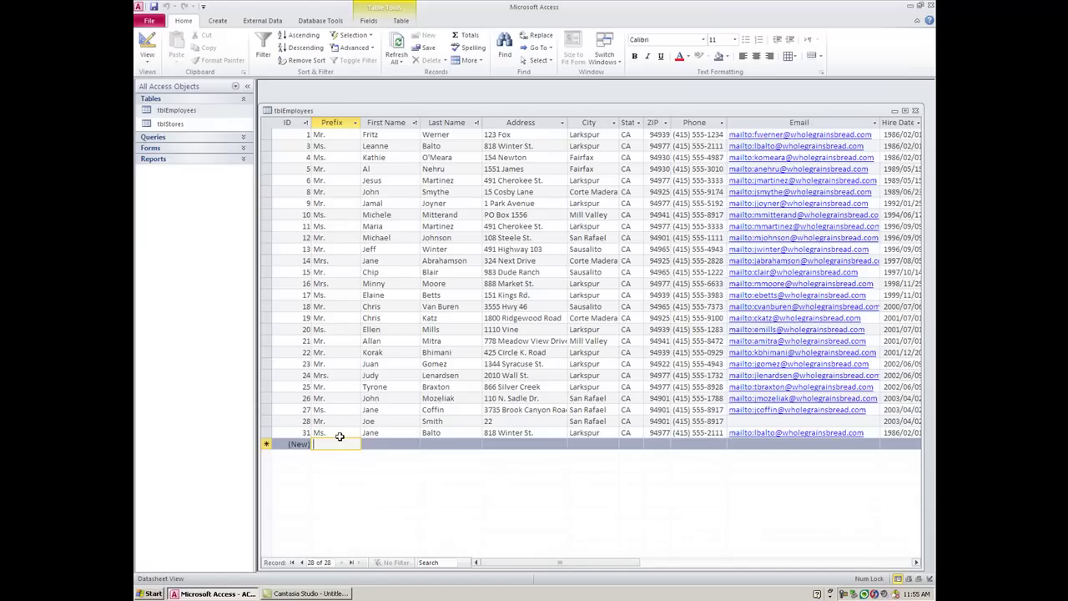
type("Mr.")
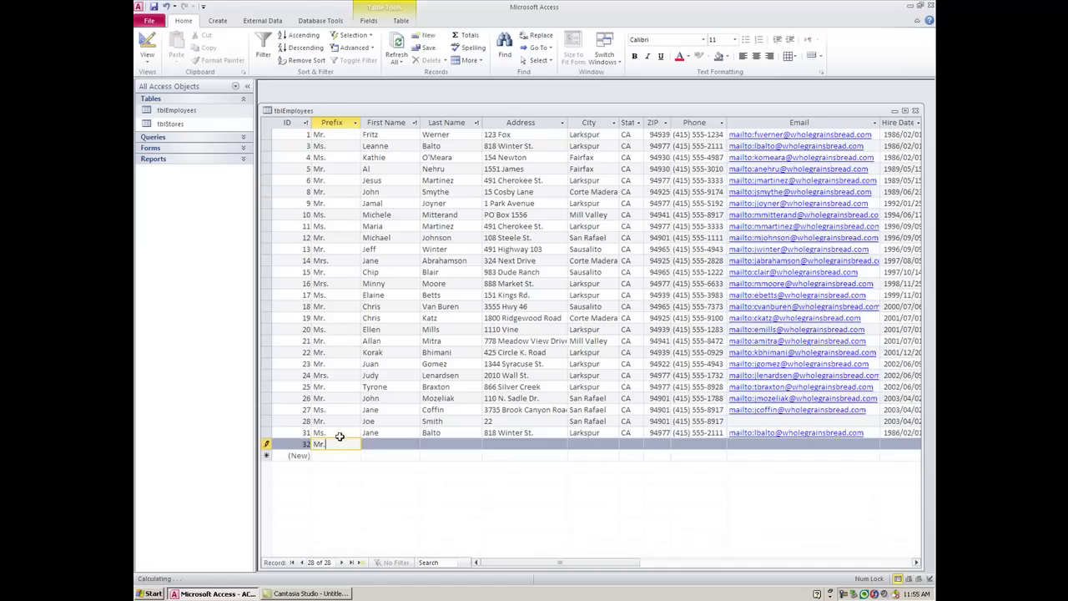
key("Tab")
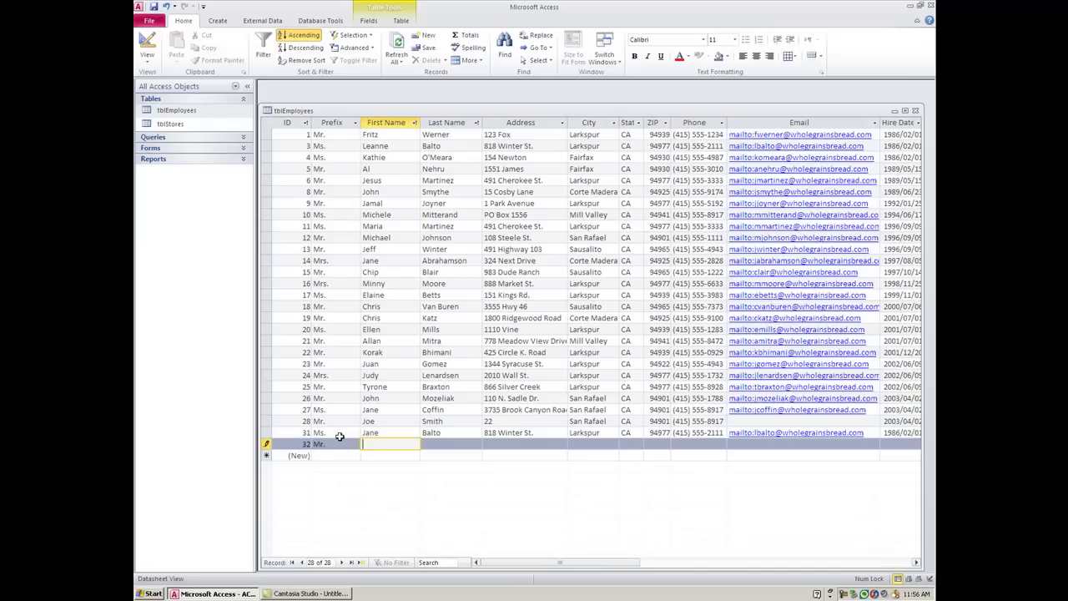
type("Fred")
key("Tab")
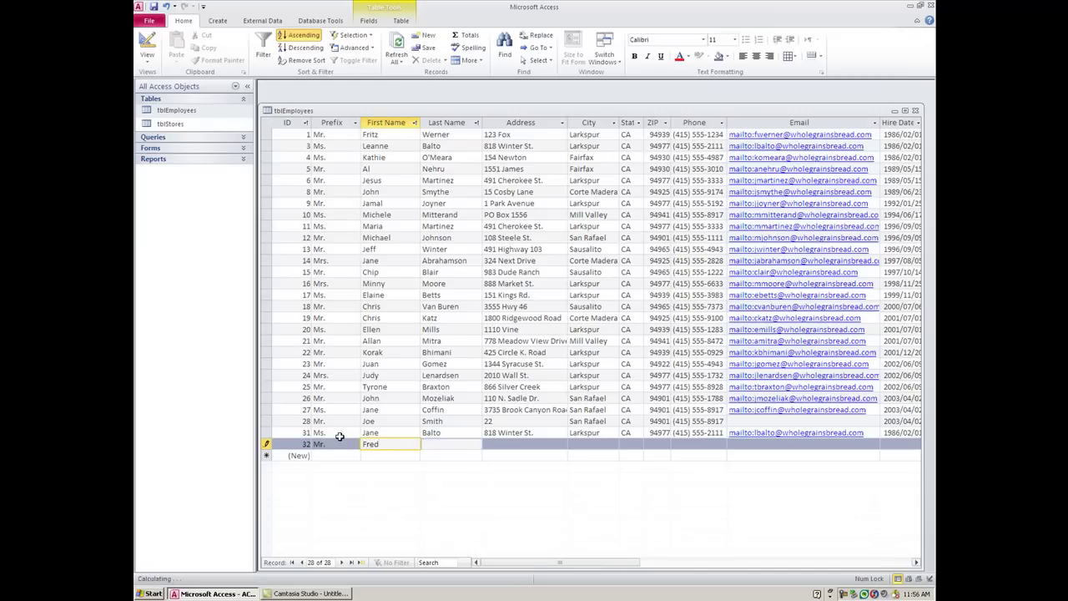
type("Flint")
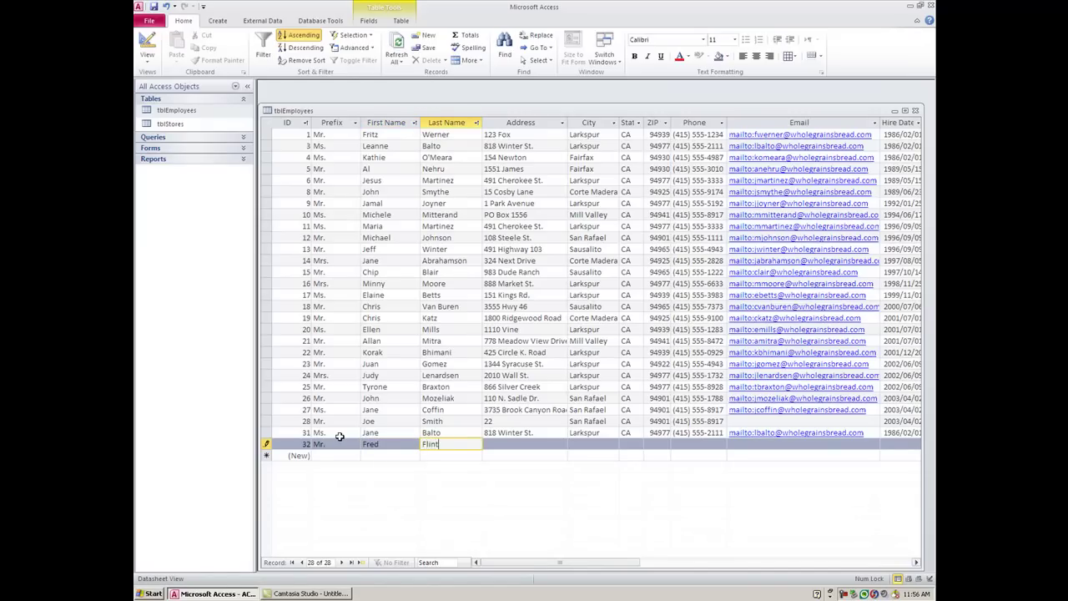
type("sone")
key("Tab")
- Fill in the new employee's street address, city, state, ZIP code and phone number, and select the record with ID 10
type("8")
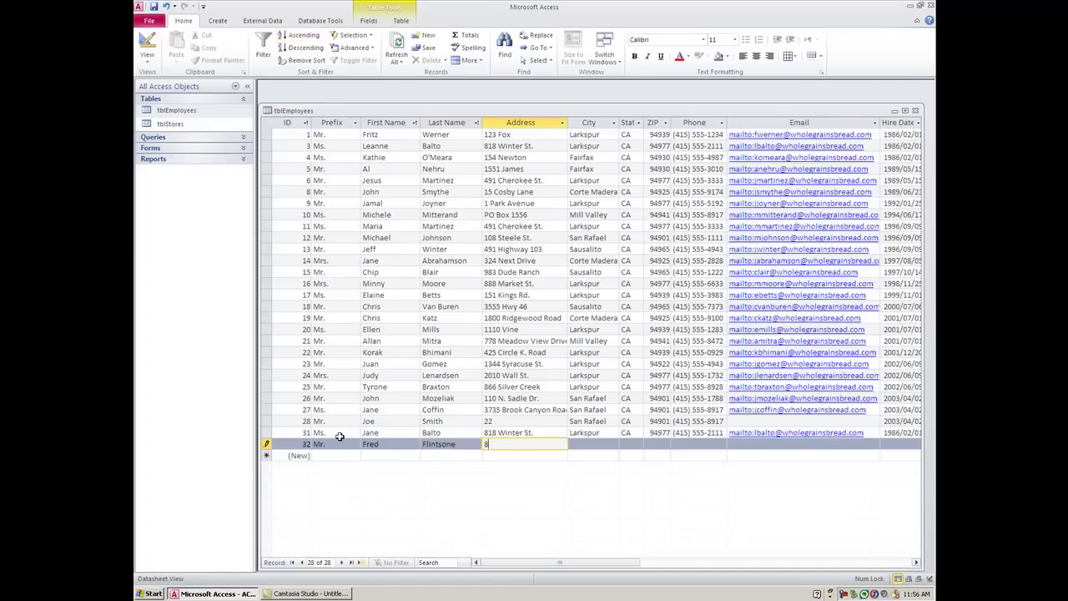
type("8 Bedroock")
key("Tab")
type("R")
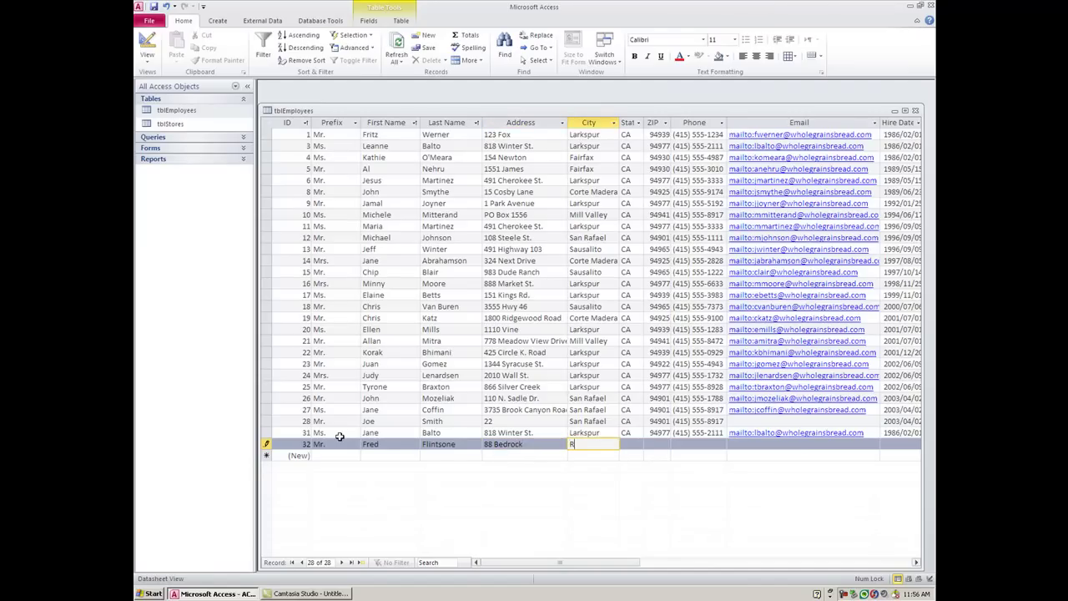
type("ocksville")
key("Tab")
type("ca")
key("Tab")
type("95887")
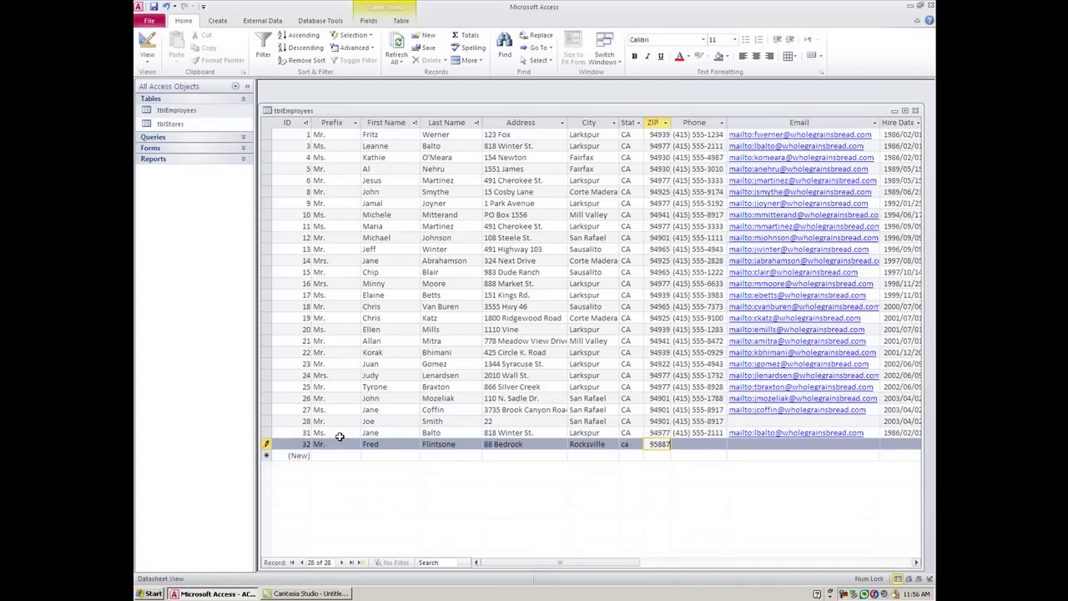
key("Tab")
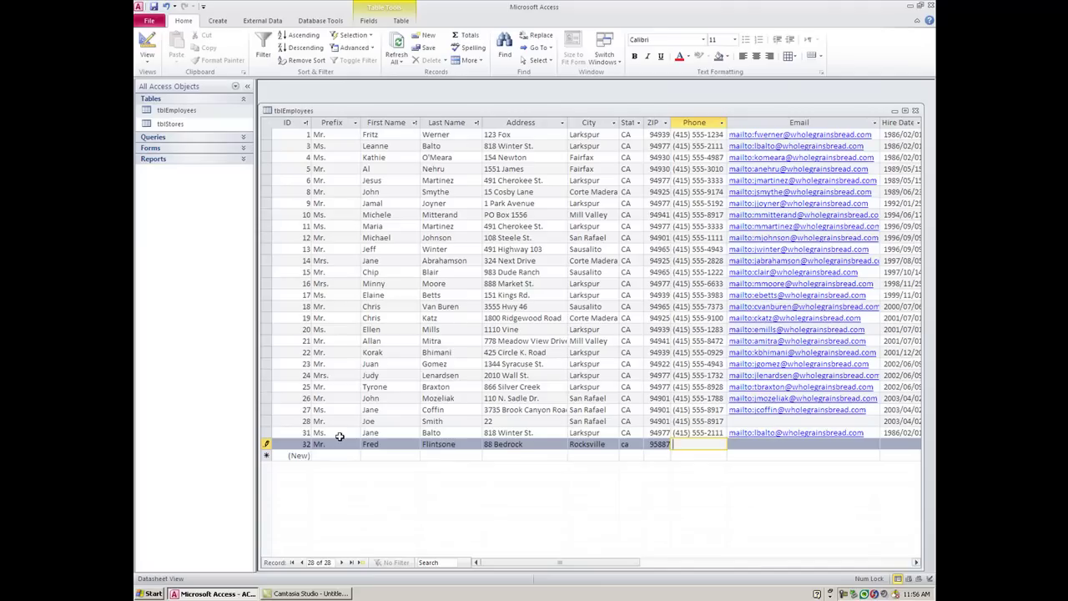
type("415) 555-2235")
left_click(271, 217)
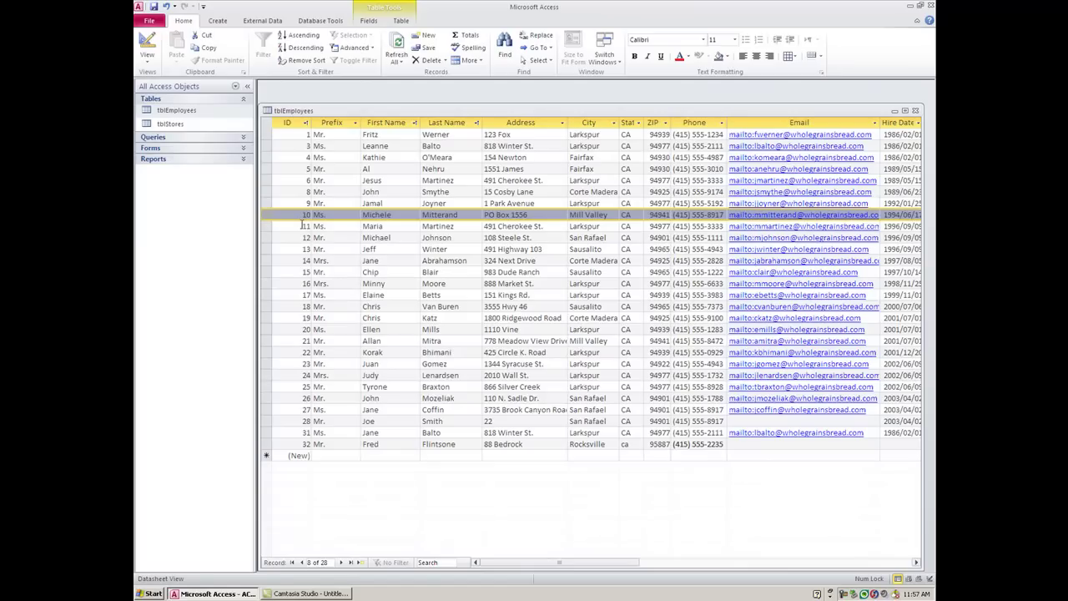
- Collapse and restore the Navigation Pane, and expand its Queries, Forms and Reports groups
left_click(247, 89)
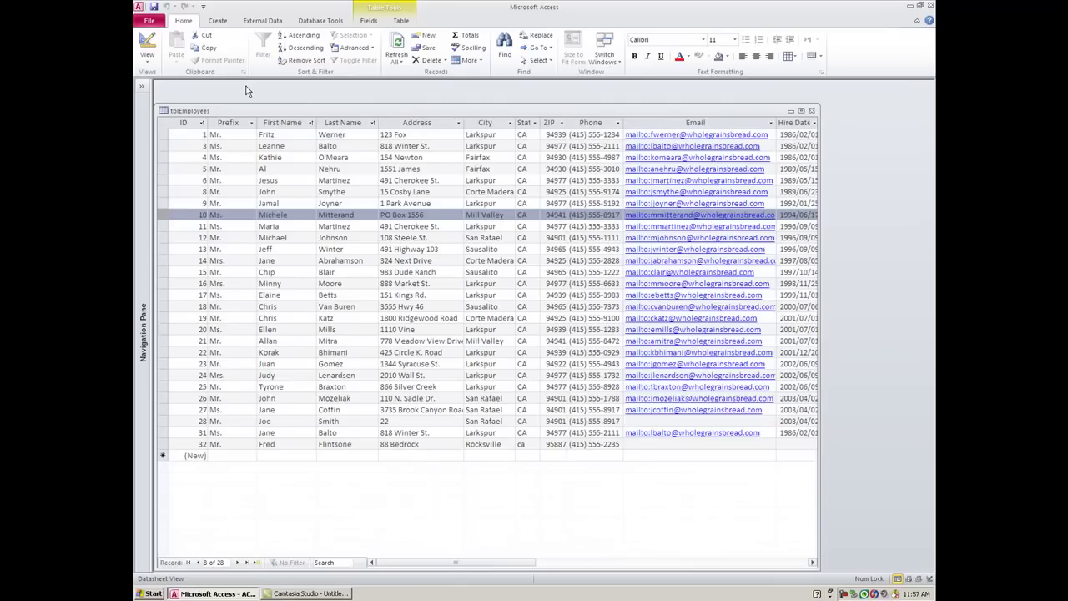
left_click(142, 88)
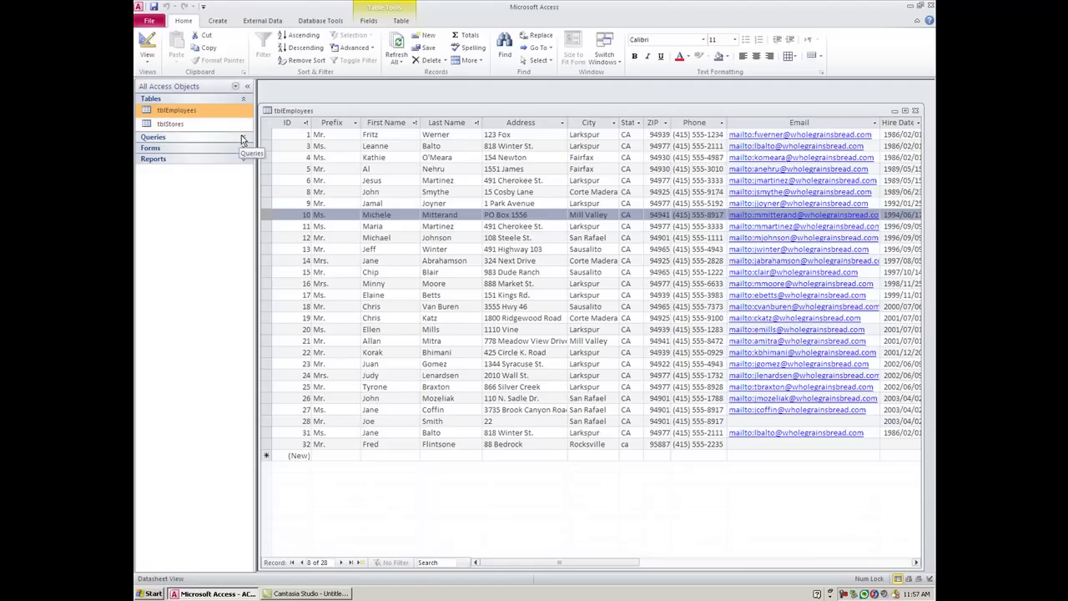
left_click(243, 140)
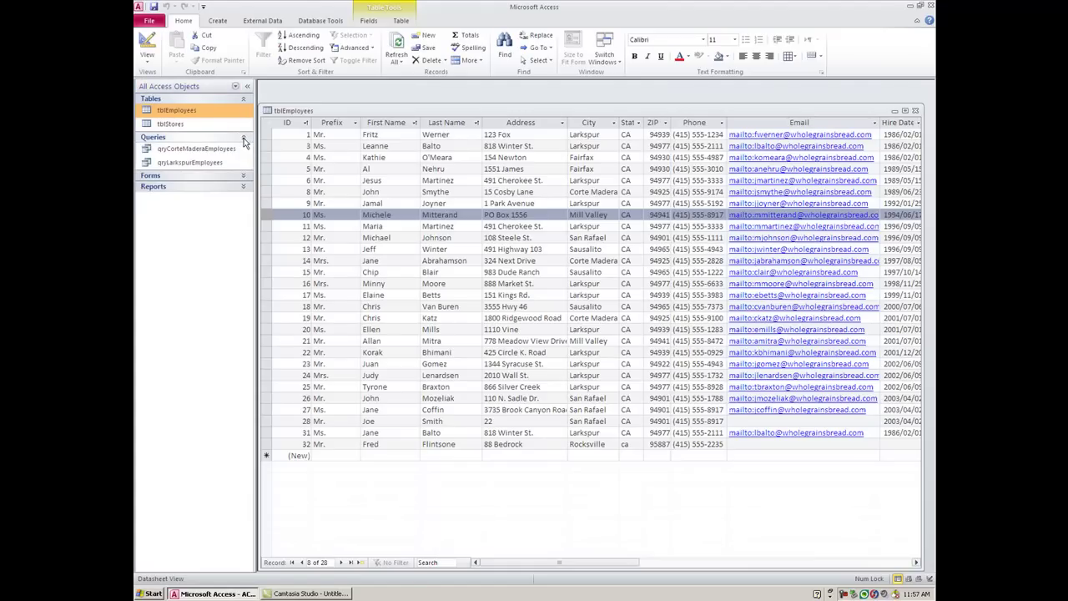
left_click(243, 177)
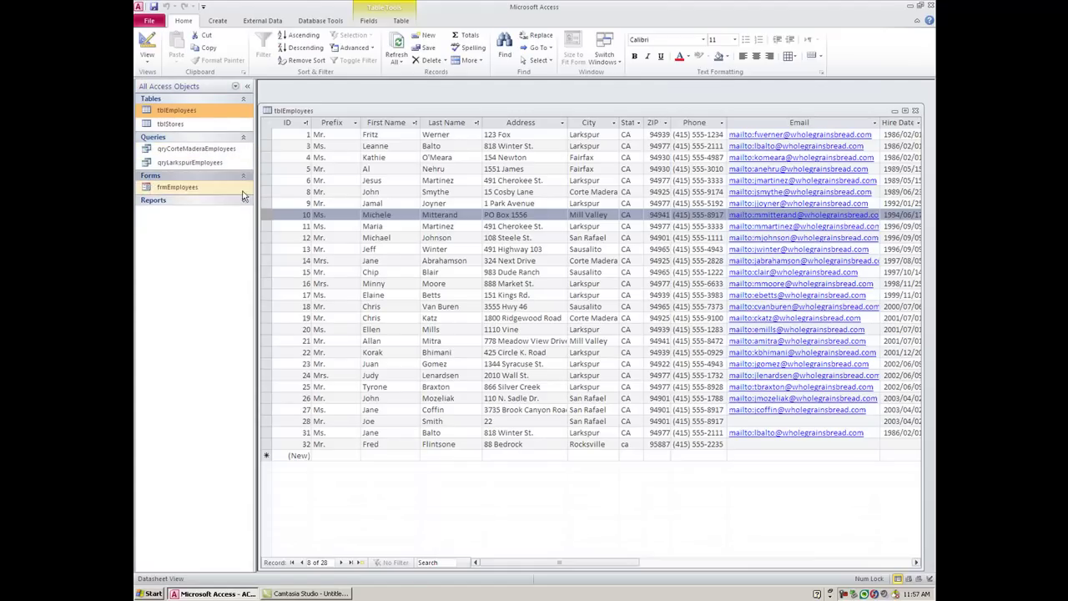
left_click(243, 202)
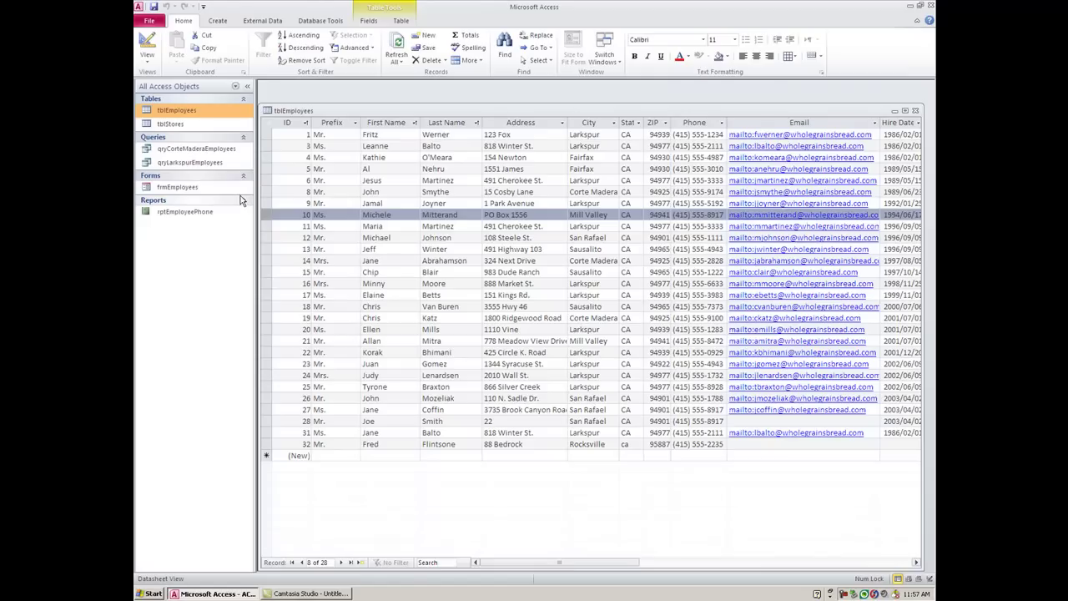
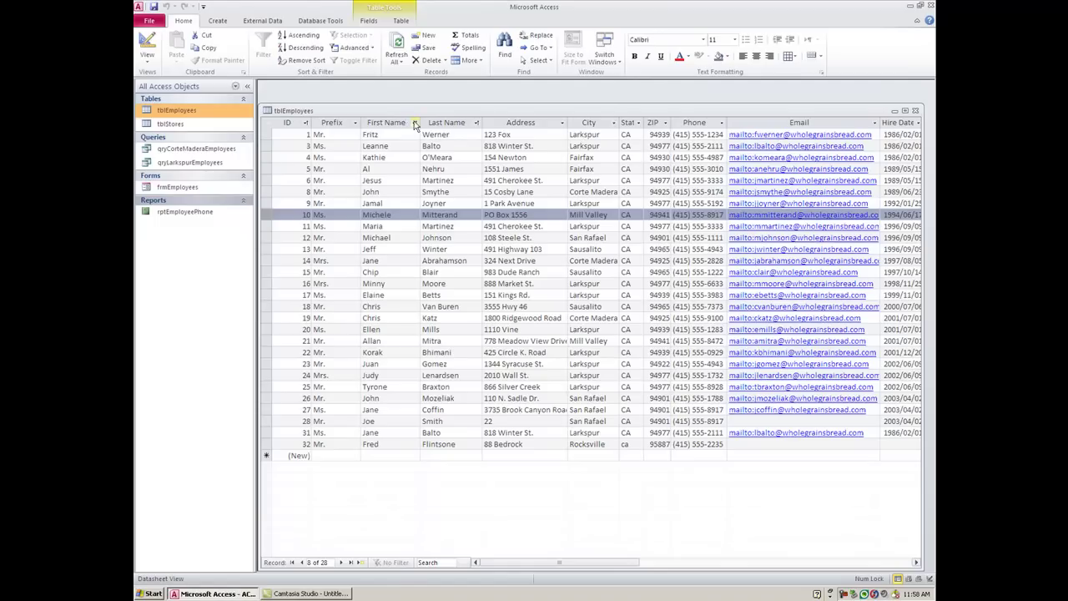
- Sort tblEmployees in ascending order by First Name and by Last Name
left_click(395, 124)
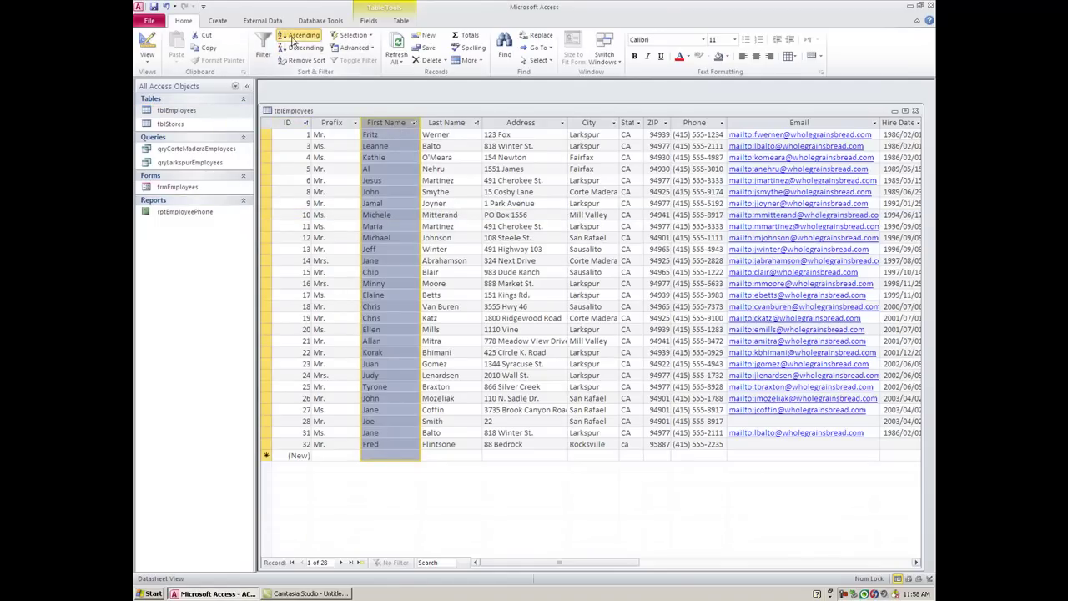
left_click(293, 37)
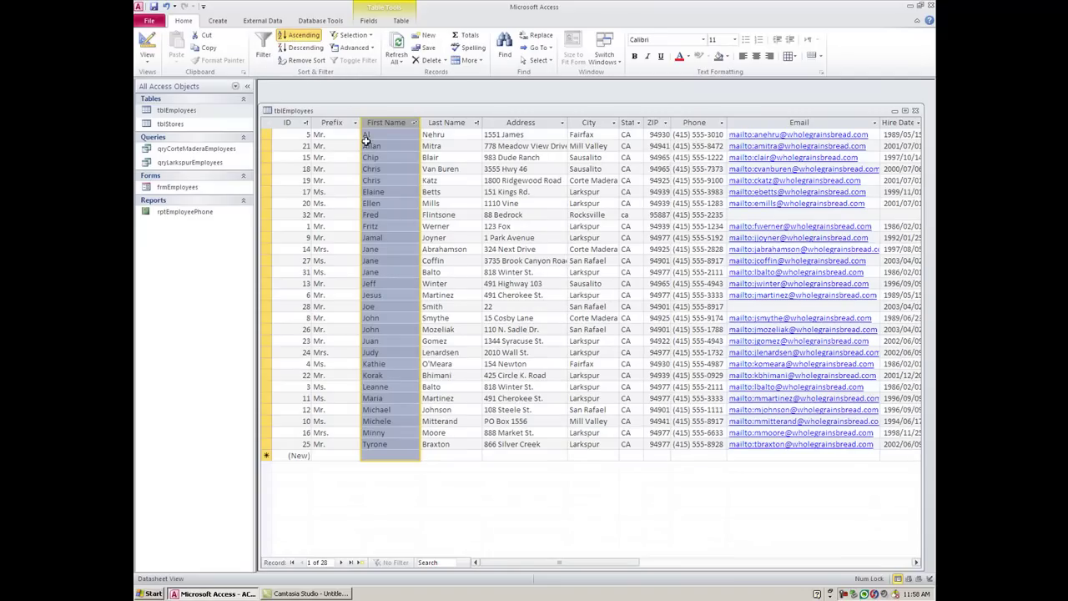
left_click(434, 122)
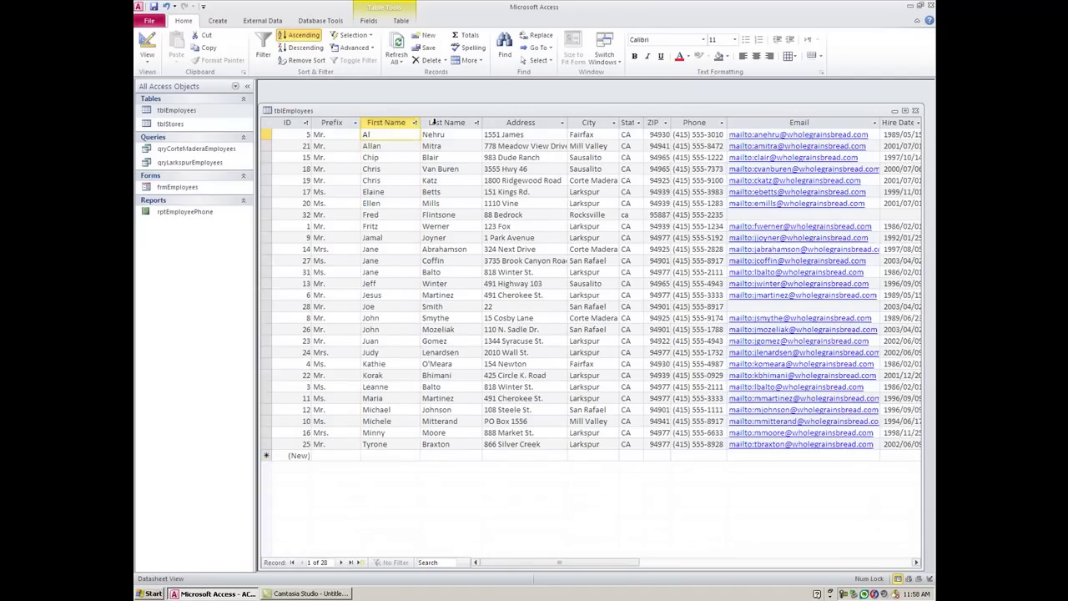
left_click(305, 36)
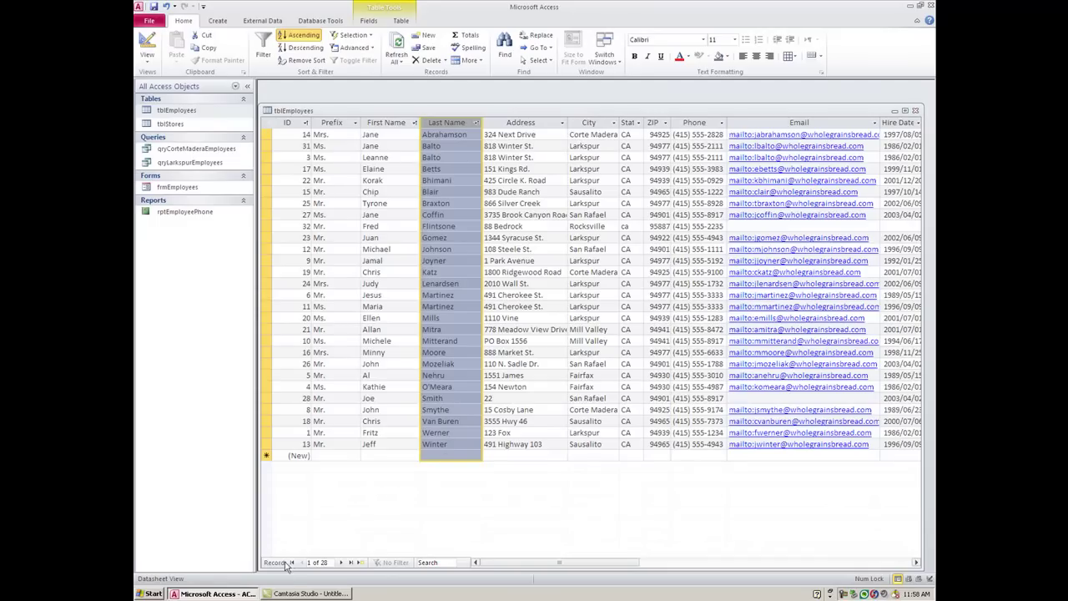
- Step forward through the sorted employee records one at a time as far as record 25
left_click(343, 563)
left_click(343, 563)
left_click(343, 563)
left_click(343, 563)
left_click(343, 563)
left_click(343, 564)
left_click(343, 564)
left_click(343, 563)
left_click(343, 563)
left_click(343, 564)
left_click(343, 563)
left_click(343, 563)
left_click(343, 564)
left_click(343, 563)
left_click(343, 564)
left_click(343, 563)
left_click(343, 564)
left_click(343, 563)
left_click(343, 563)
left_click(343, 564)
left_click(343, 563)
left_click(343, 563)
left_click(343, 564)
left_click(343, 563)
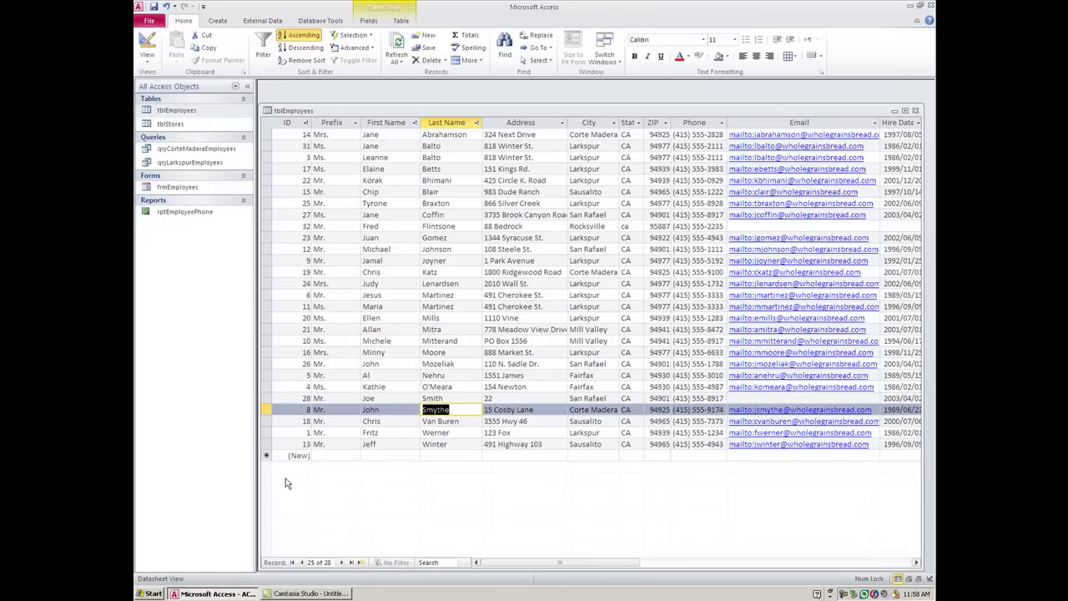
- Close tblEmployees without saving its design changes, and view and close the tblStores table
left_click(916, 111)
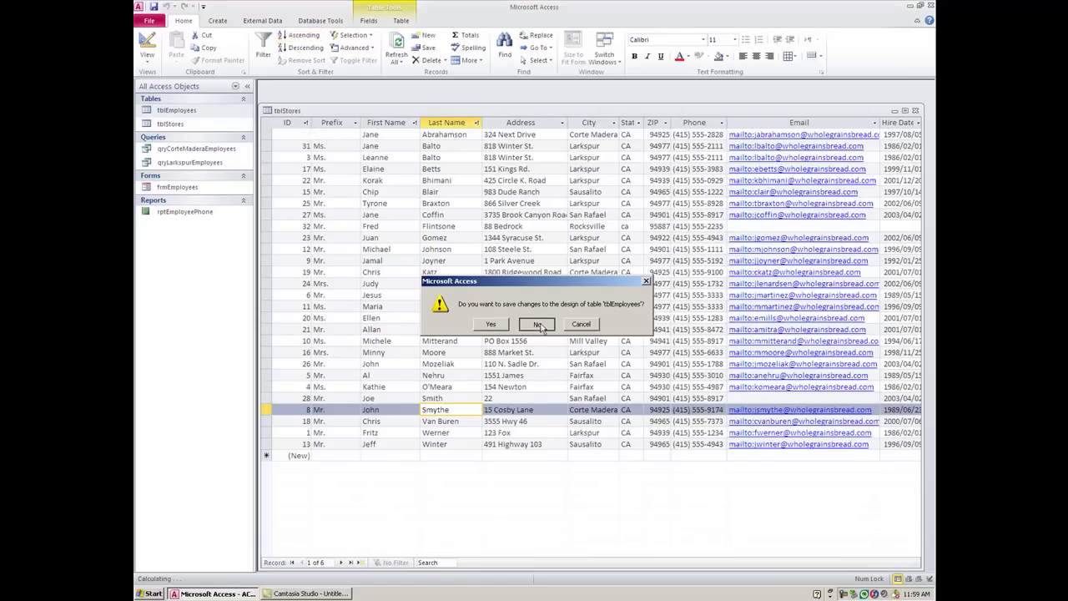
left_click(538, 325)
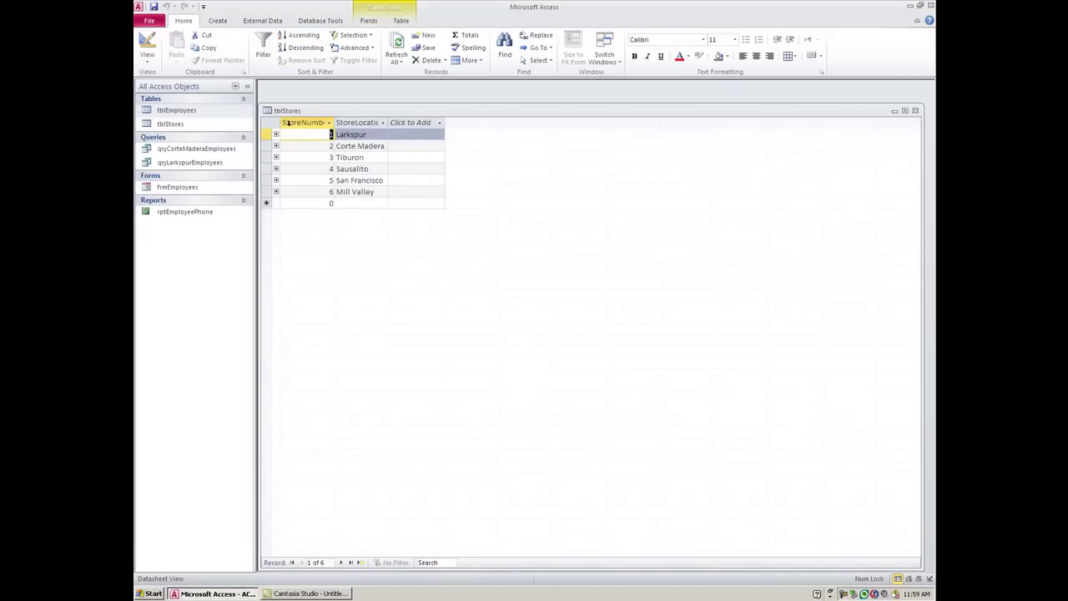
left_click(915, 110)
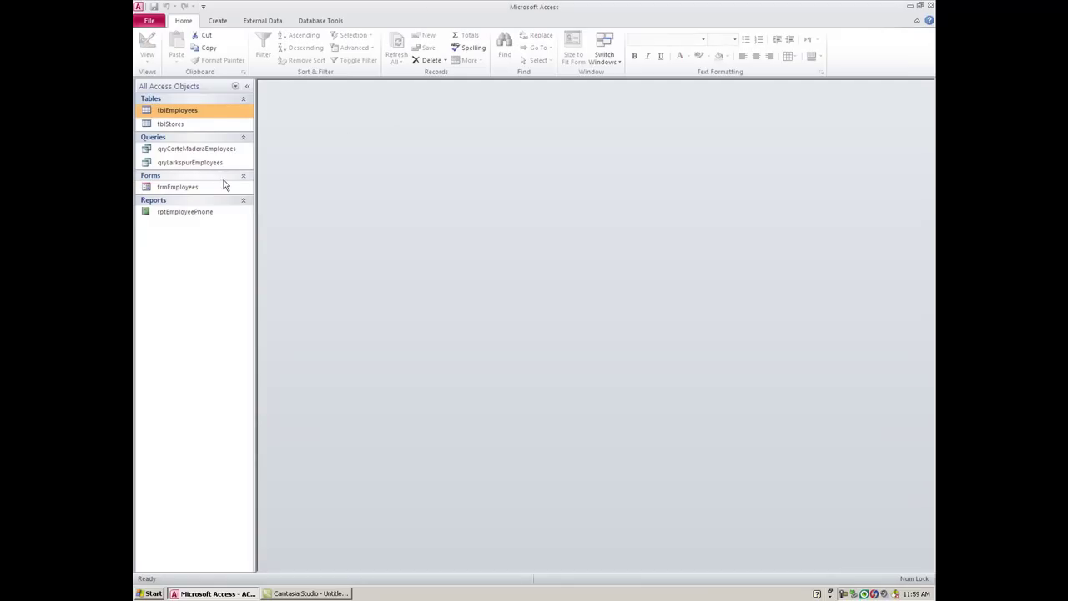
- Open the frmEmployees form and maximize its window
double_click(168, 191)
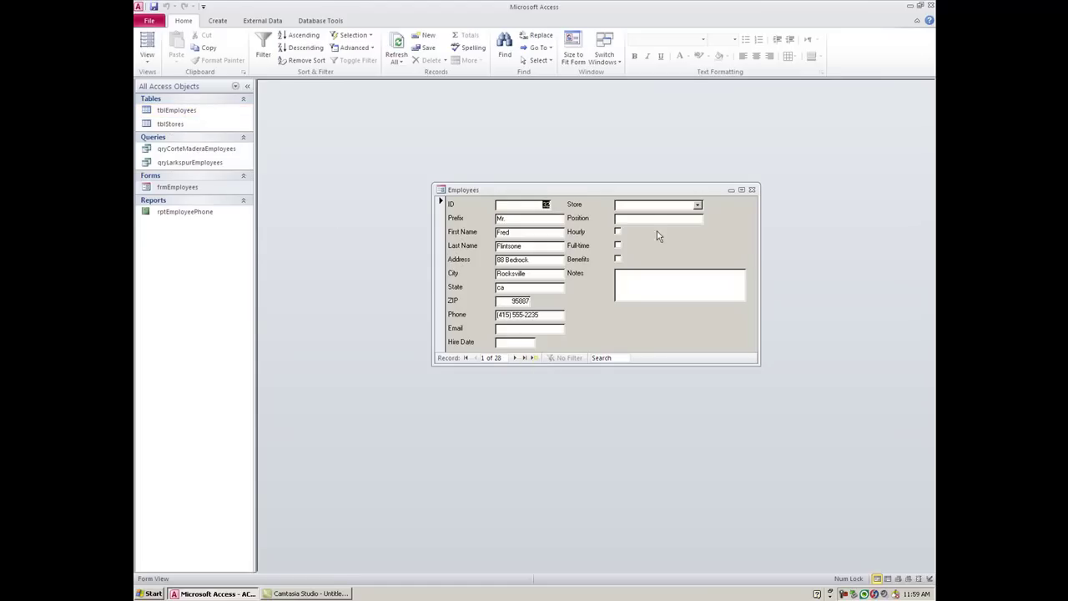
left_click(742, 191)
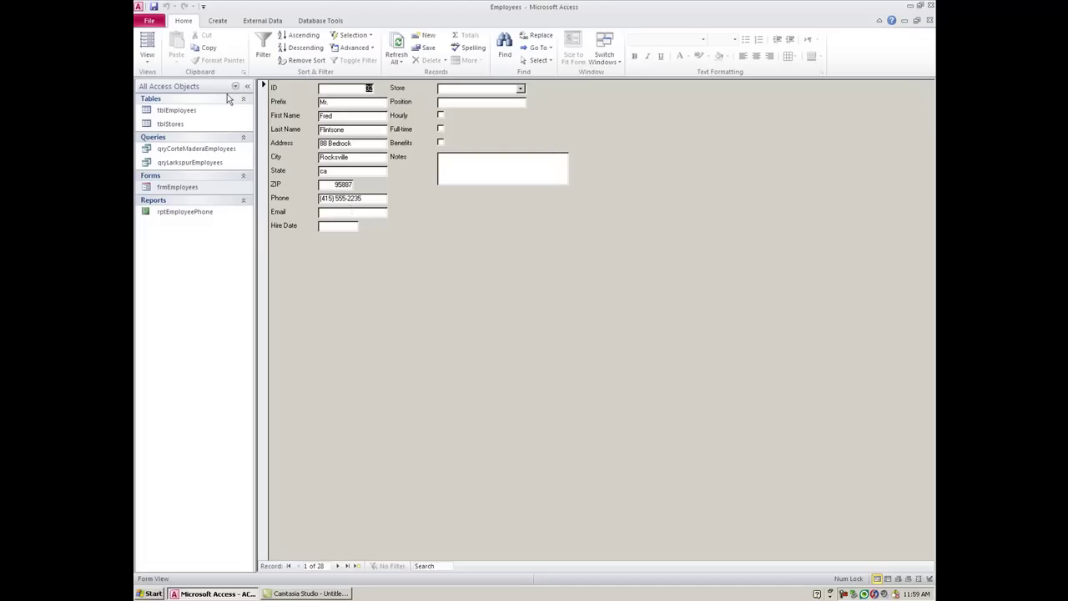
- Compare the datasheet with the form by viewing the ID 10 record in tblEmployees and returning to frmEmployees
double_click(185, 113)
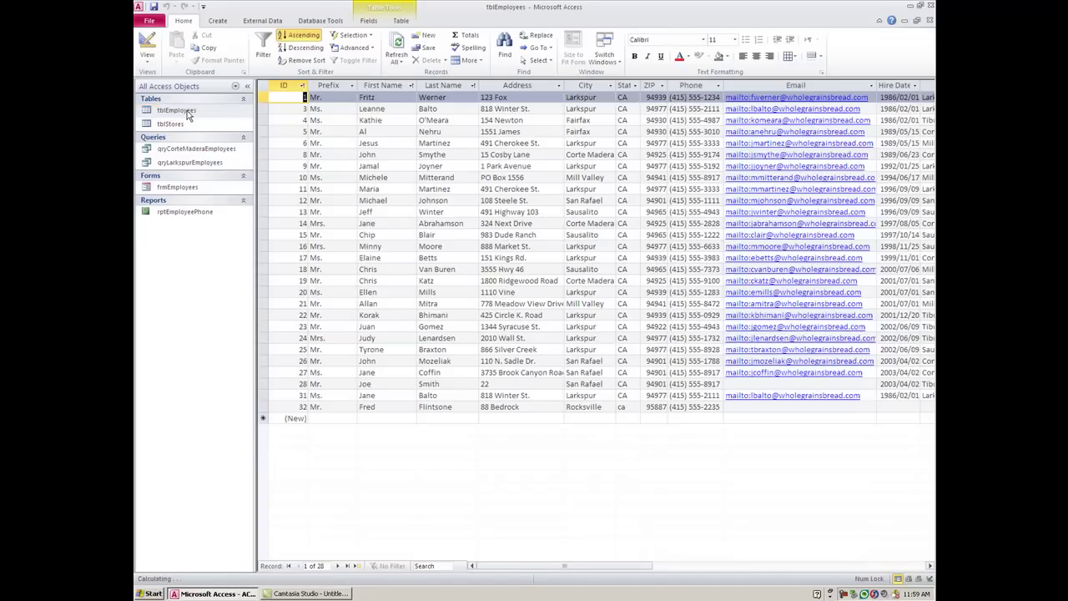
left_click(400, 177)
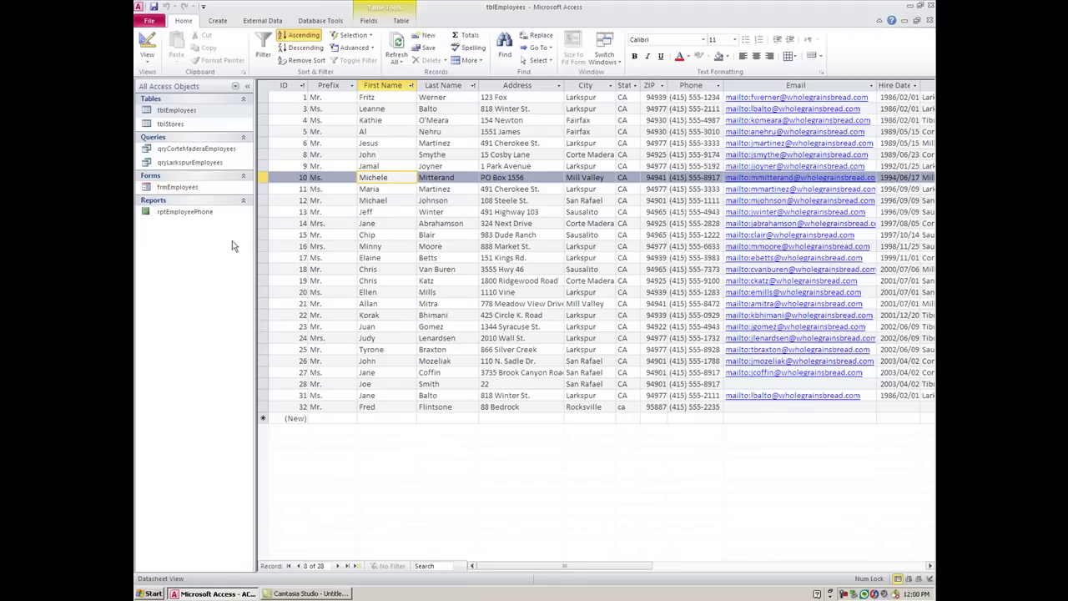
double_click(188, 188)
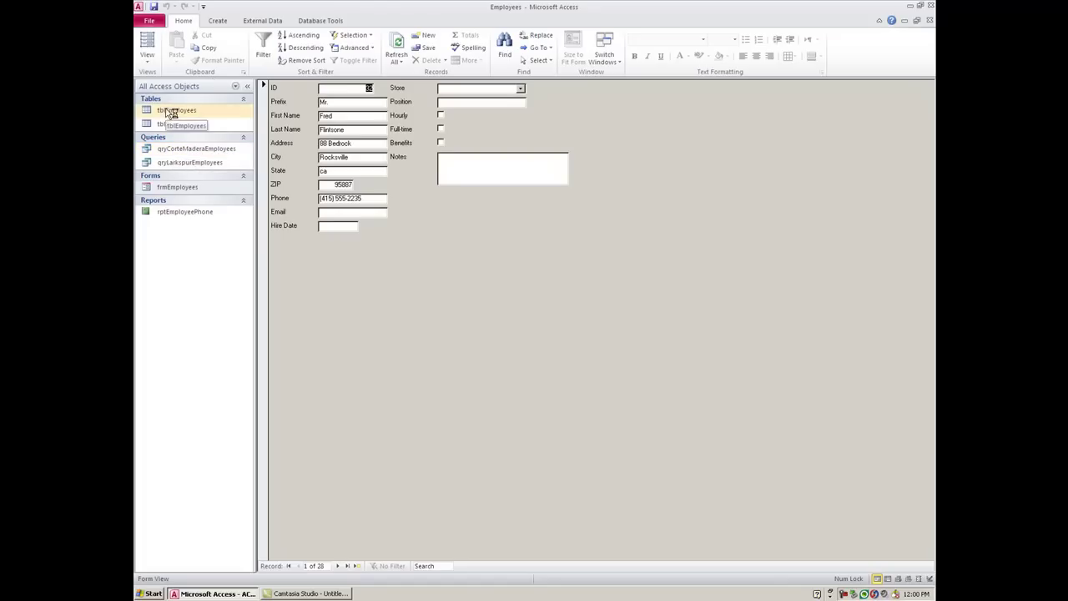
- Return to tblEmployees and replace the State in the last record with CA, copied from the record above
left_click(167, 111)
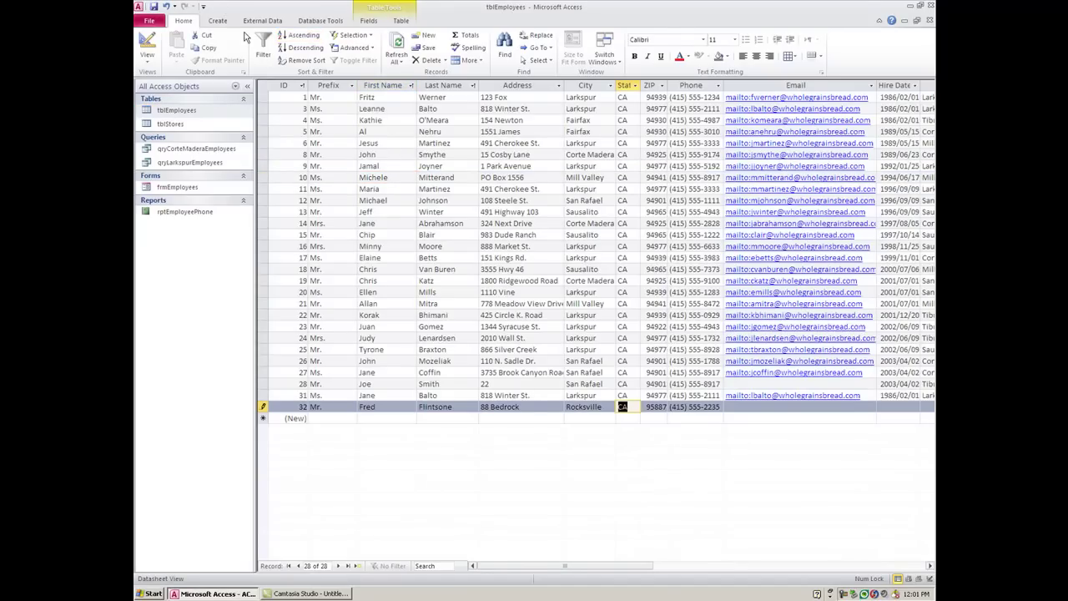
key("BackSpace")
key("ctrl+apostrophe")
- Examine the hyperlink options available for the e-mail address in the ID 31 record
left_click(770, 399)
right_click(770, 399)
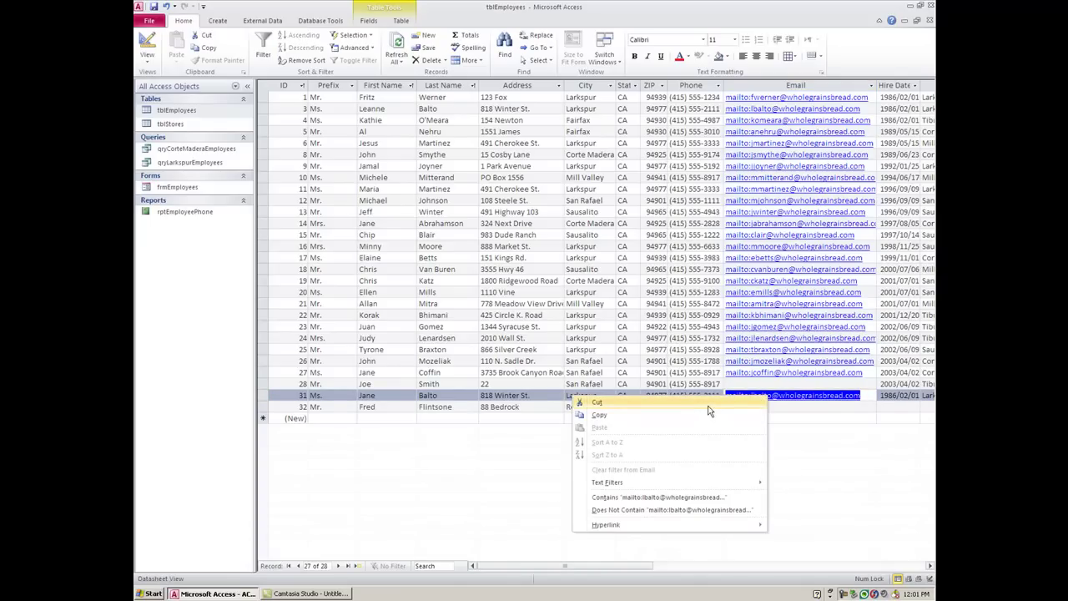
right_click(787, 405)
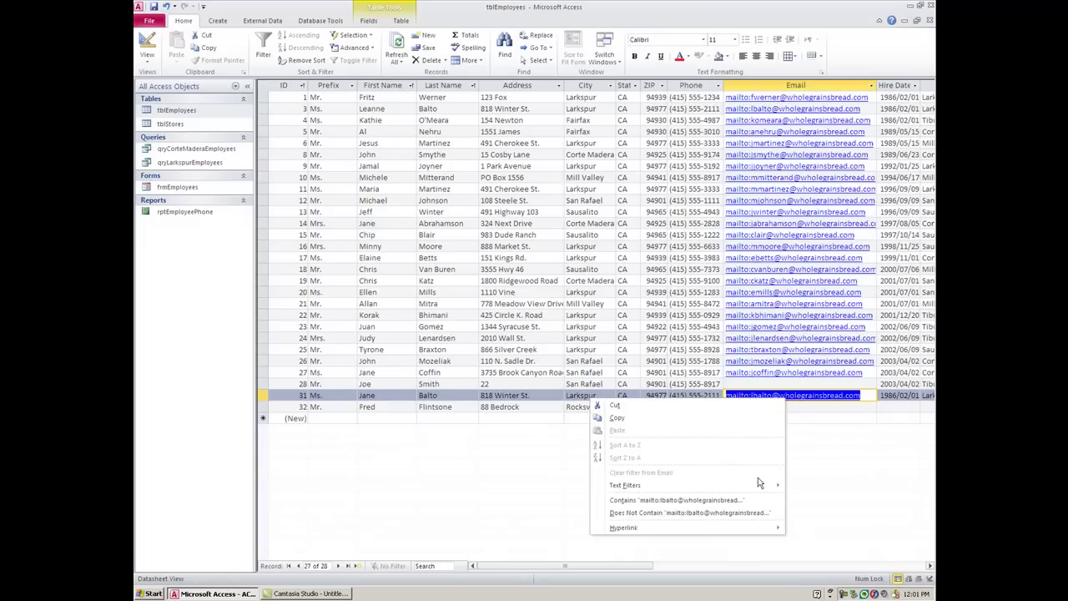
mouse_move(758, 533)
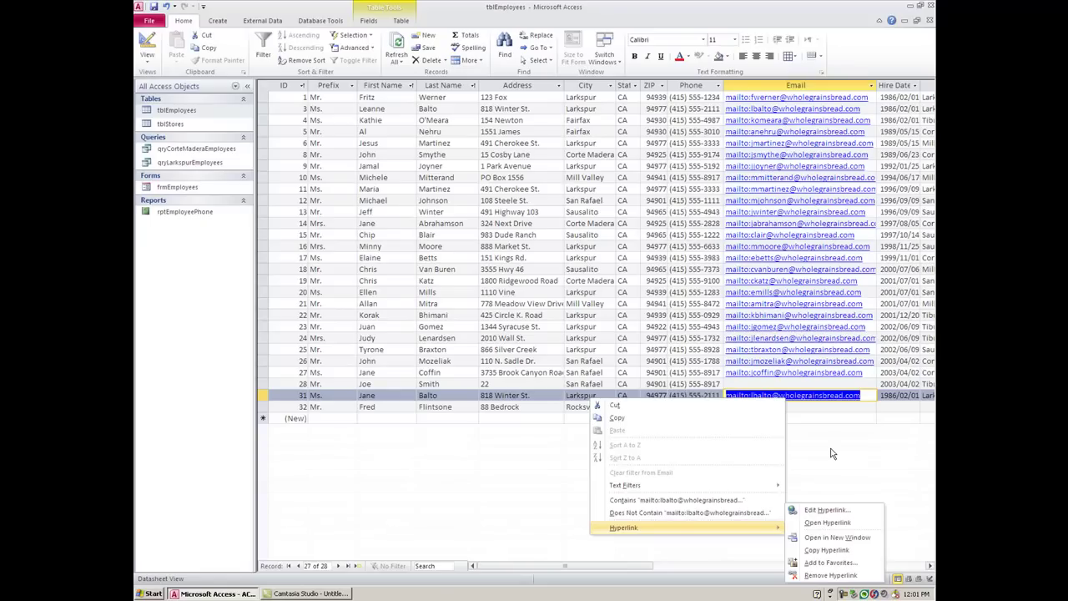
- Tick and then clear the check box in the column following Position for the ID 31 record
left_click(682, 567)
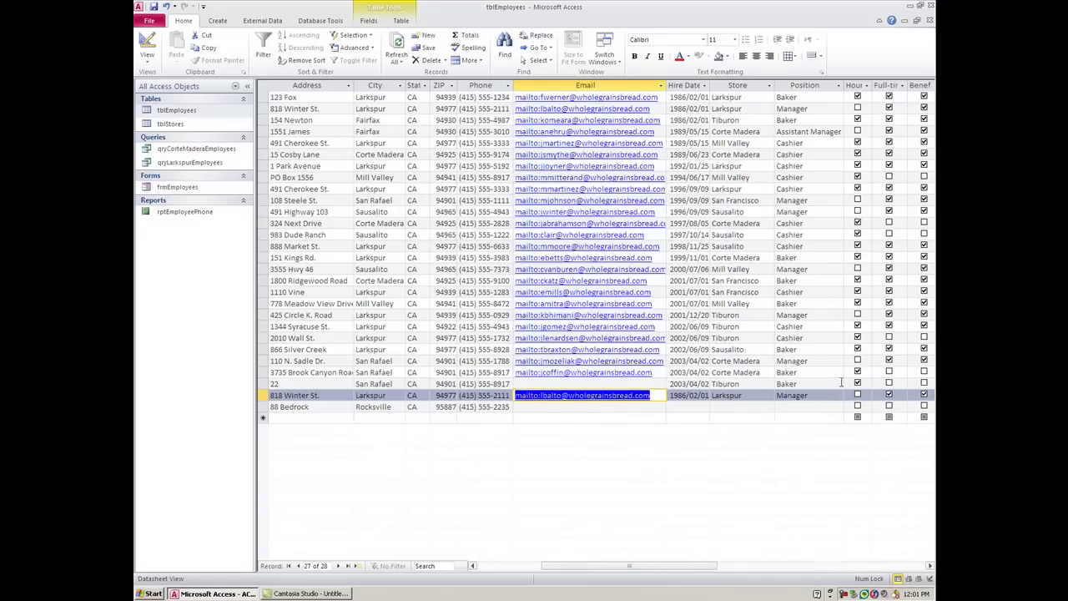
left_click(817, 396)
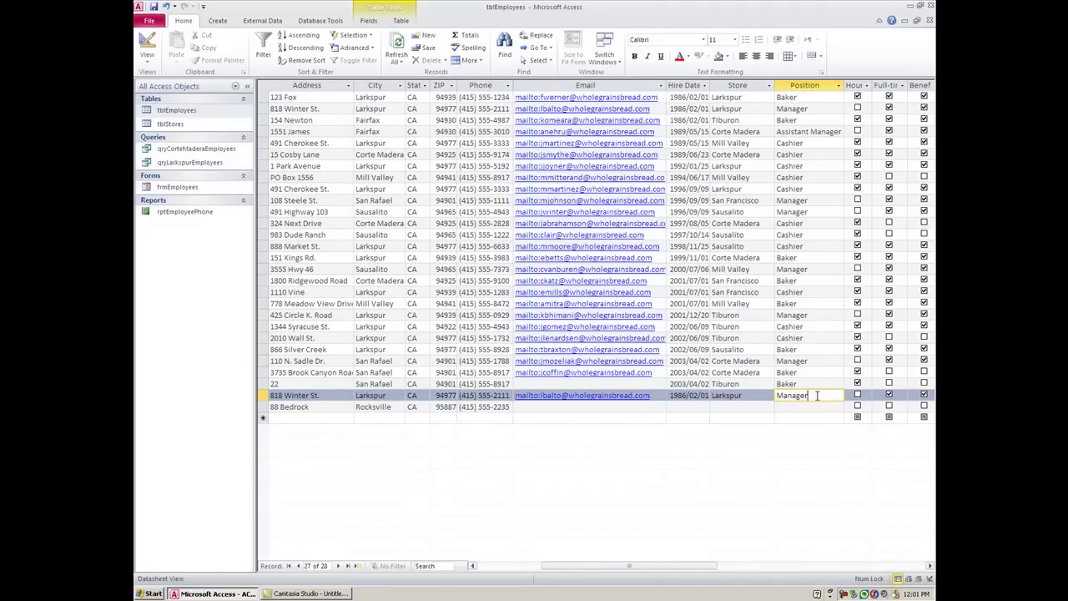
key("Tab")
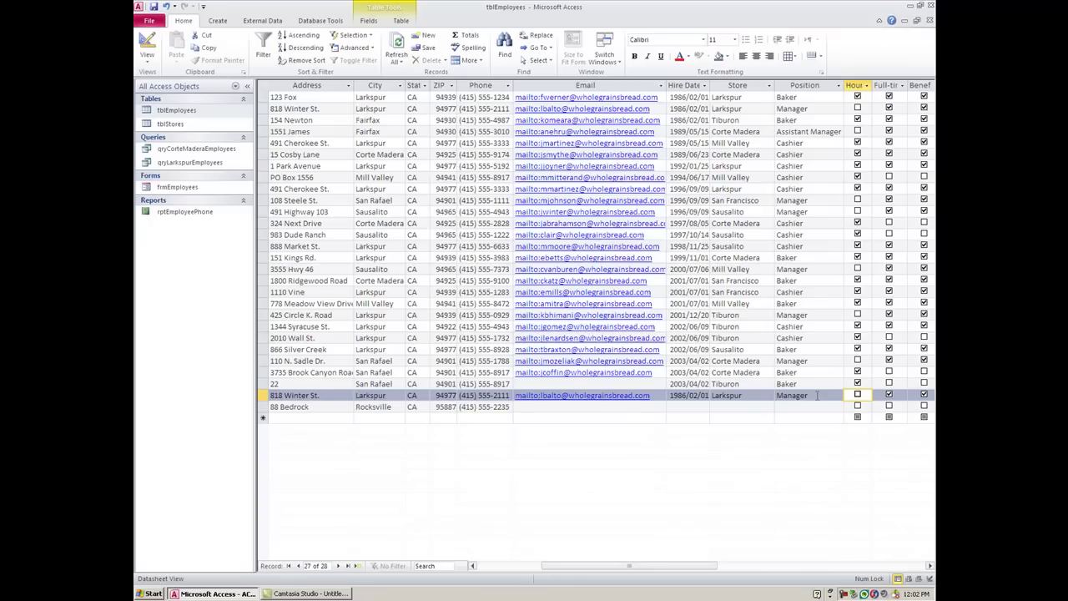
key("space")
key("space")
- Copy the entire ID 10 record, paste it as a new record at the end of tblEmployees, and save it
left_click_drag(539, 570, 475, 570)
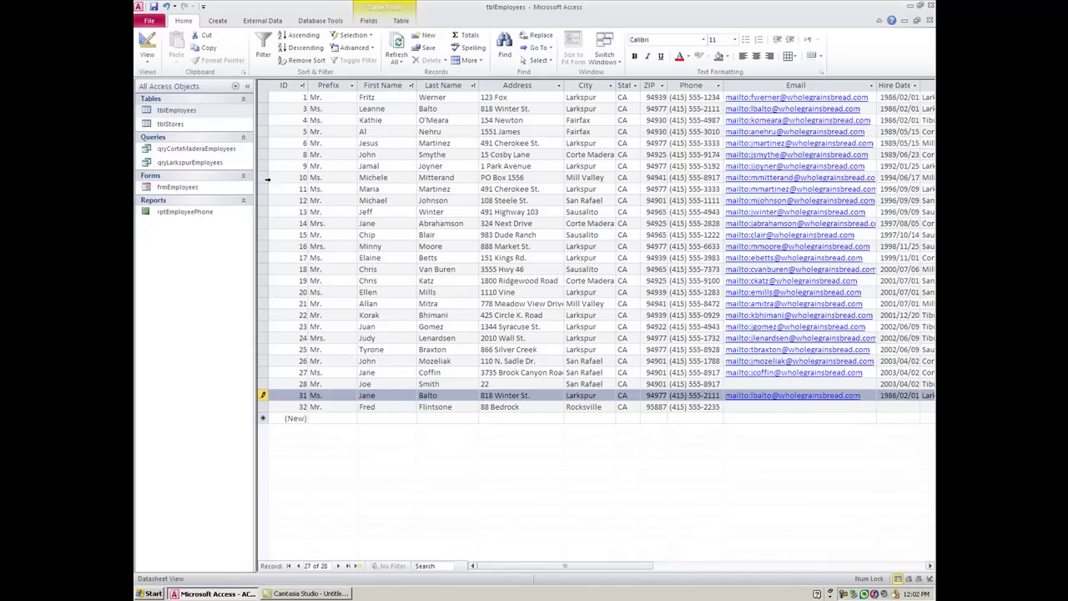
left_click(268, 177)
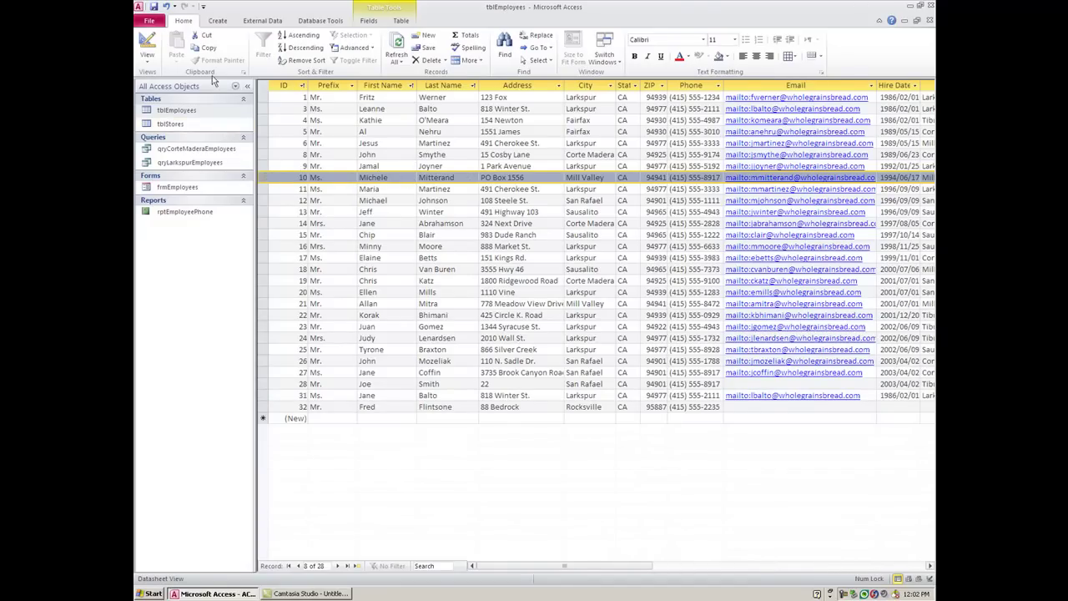
left_click(203, 50)
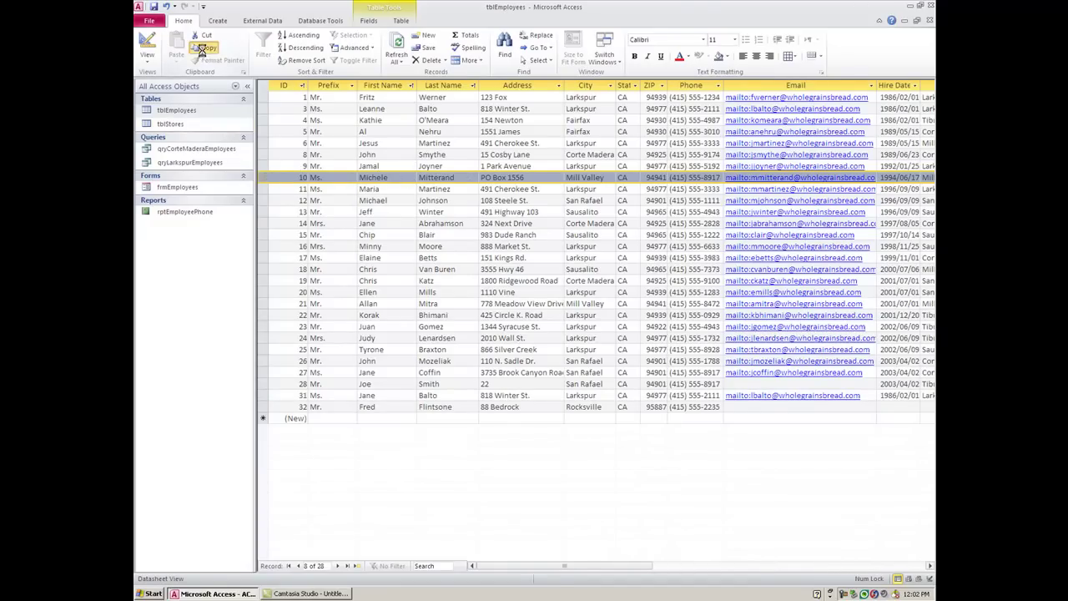
left_click(265, 418)
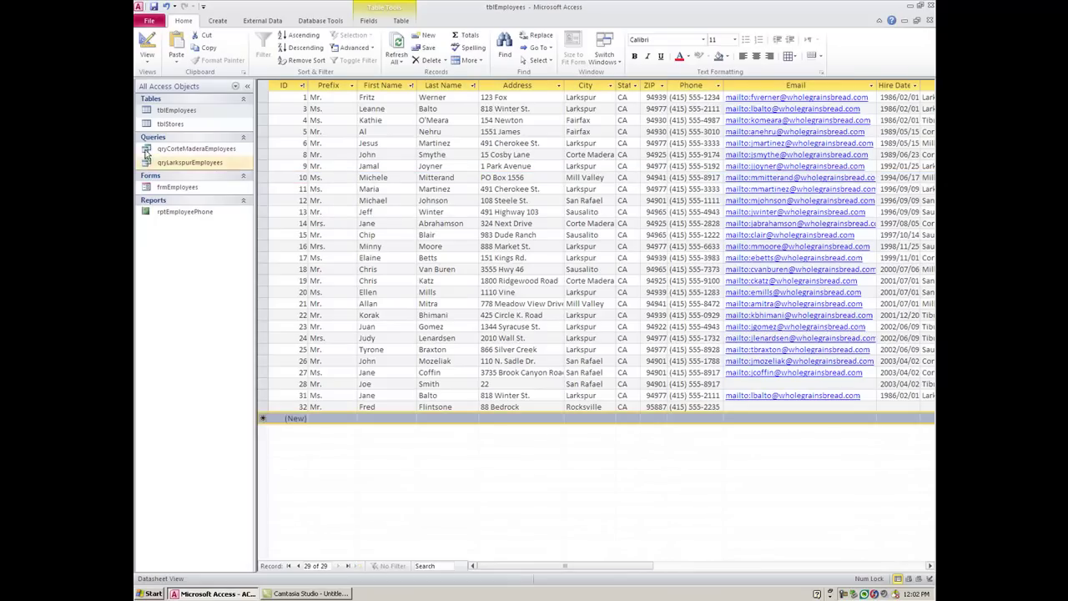
left_click(176, 48)
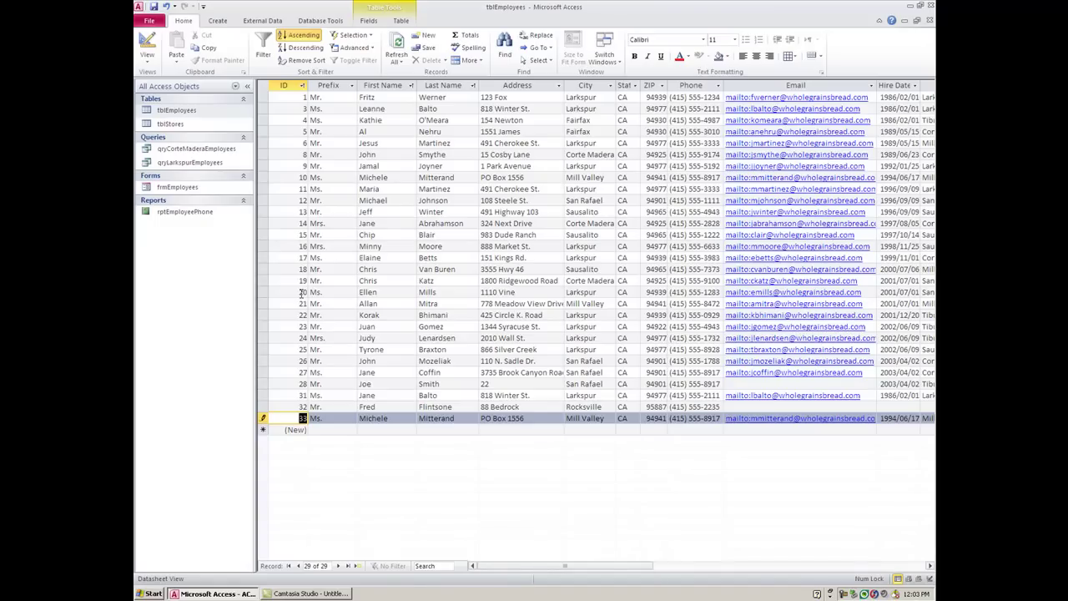
key("shift+Return")
- Open tblEmployees in Print Preview and view its second page
left_click(151, 22)
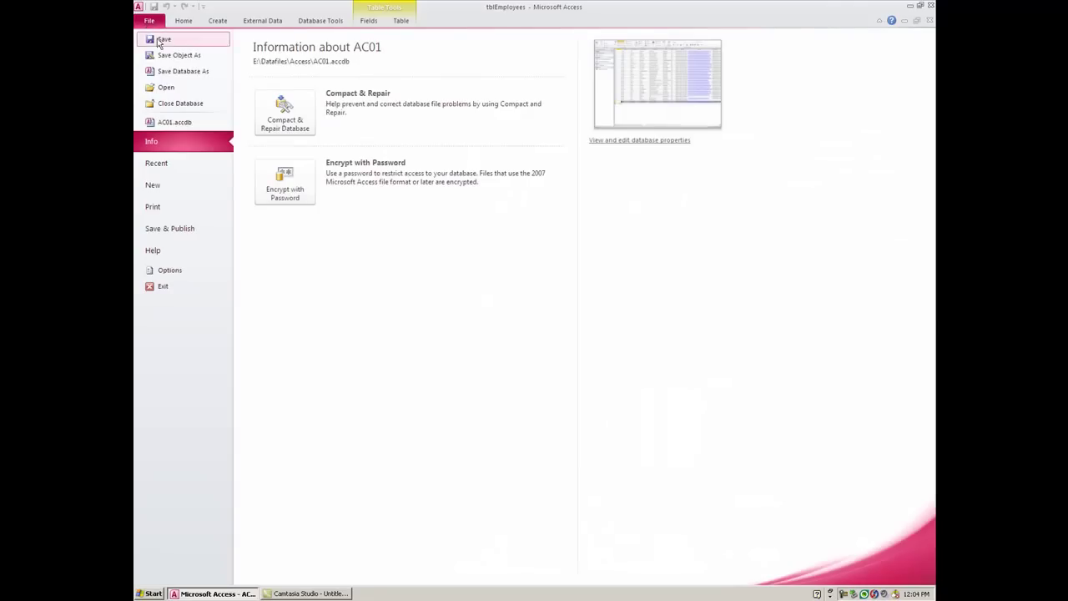
left_click(153, 206)
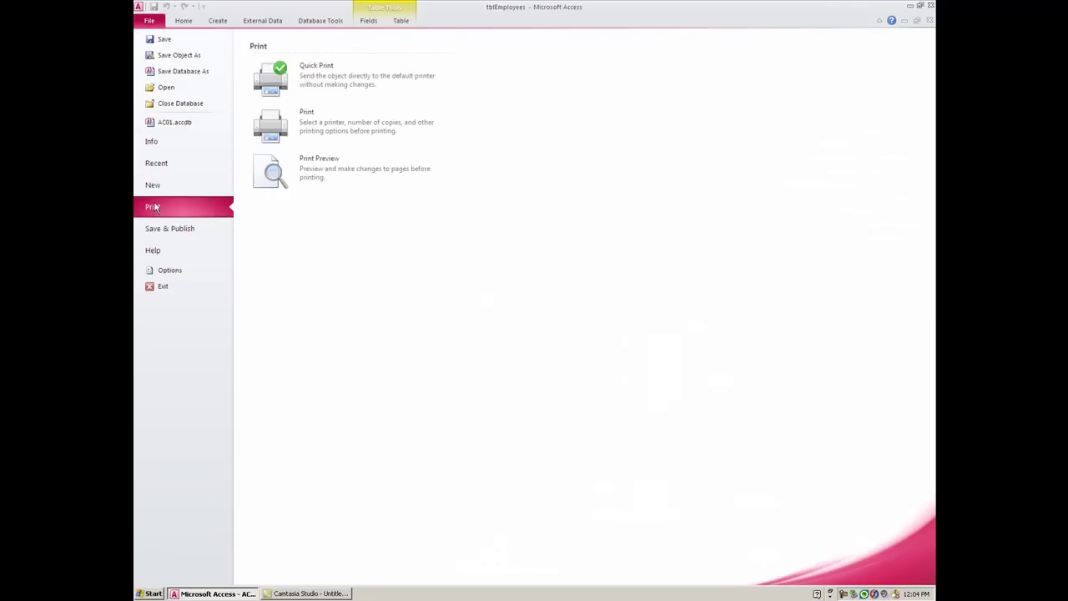
left_click(304, 168)
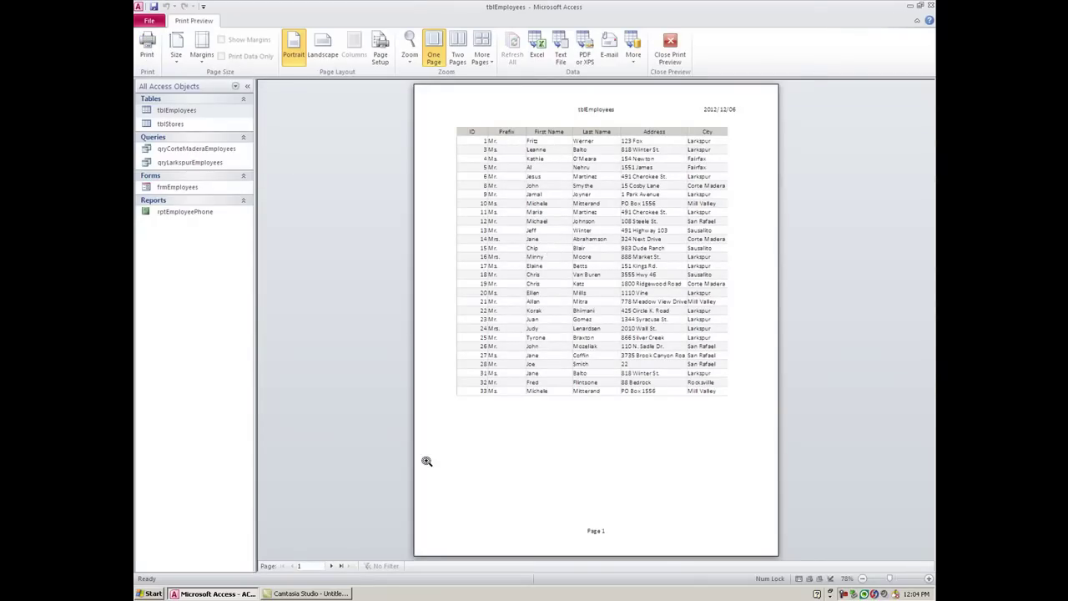
left_click(333, 566)
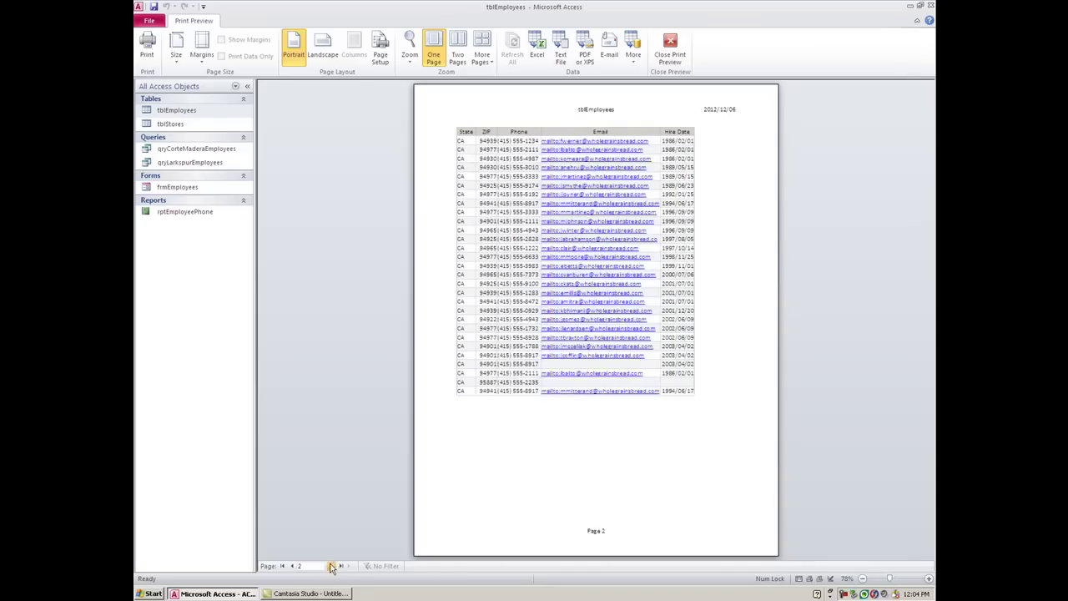